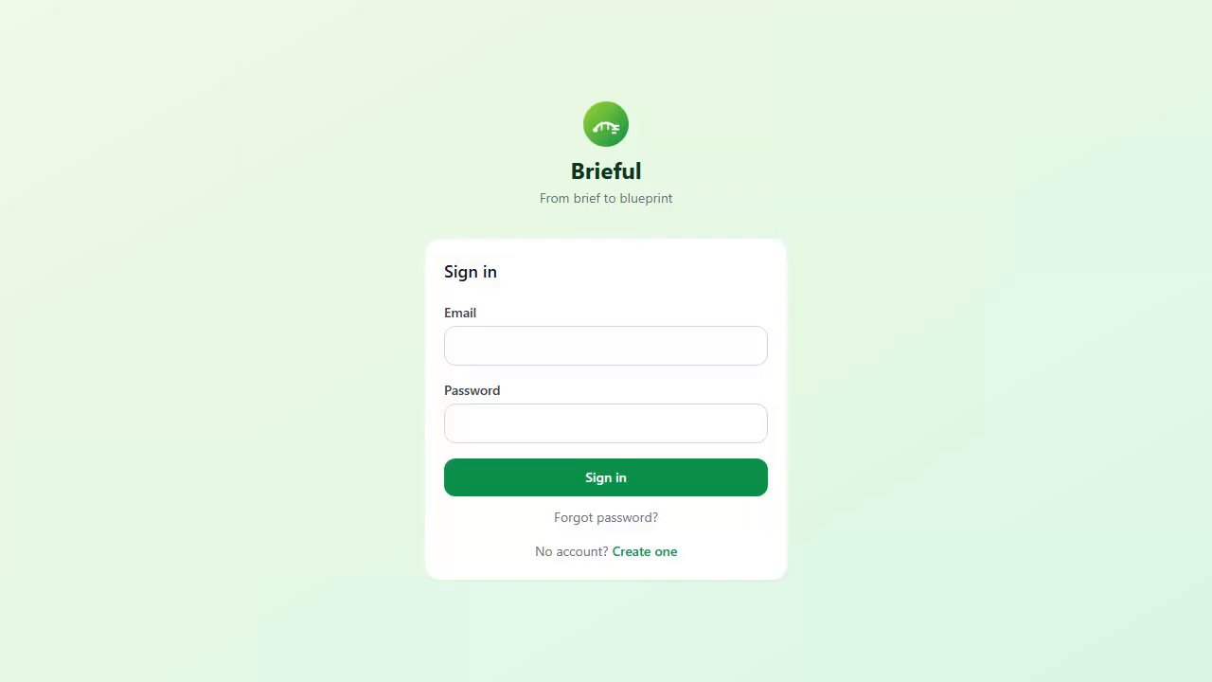
Enter the account password and sign in.
left_click(606, 423)
type("****************")
left_click(606, 477)
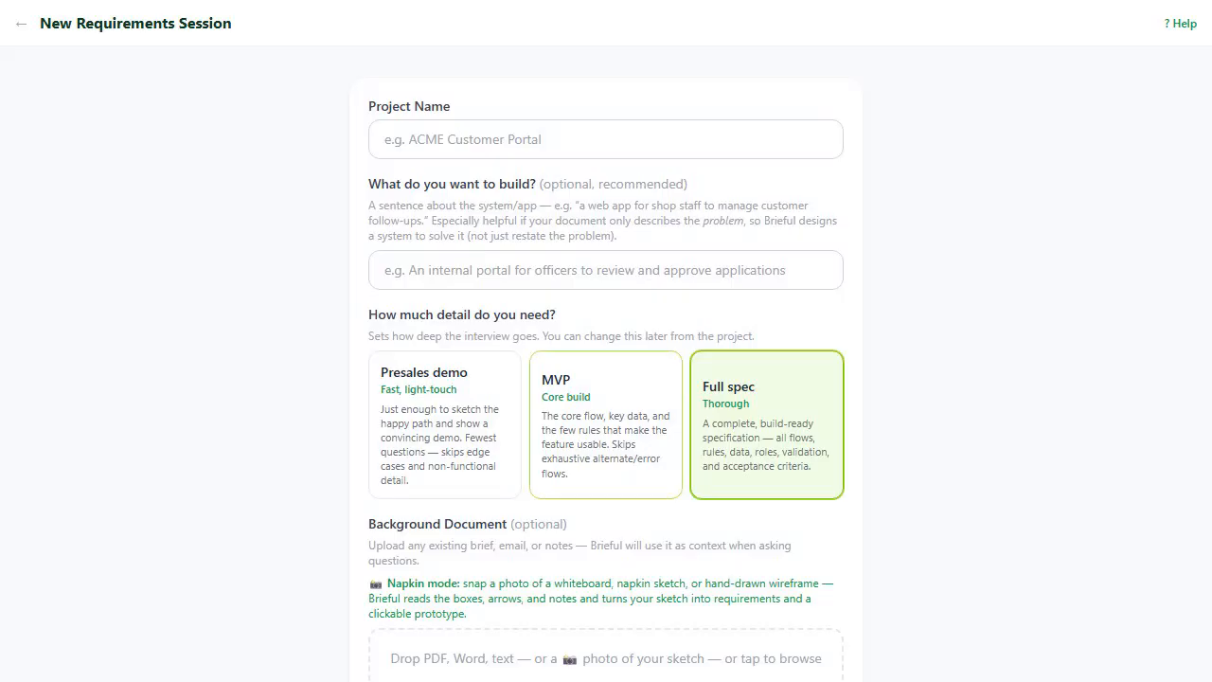
Name the project "City Permit Portal" and describe it as "A portal for residents to apply for building permits and for city staff to review and approve them".
left_click(606, 140)
type("City Permit Portal")
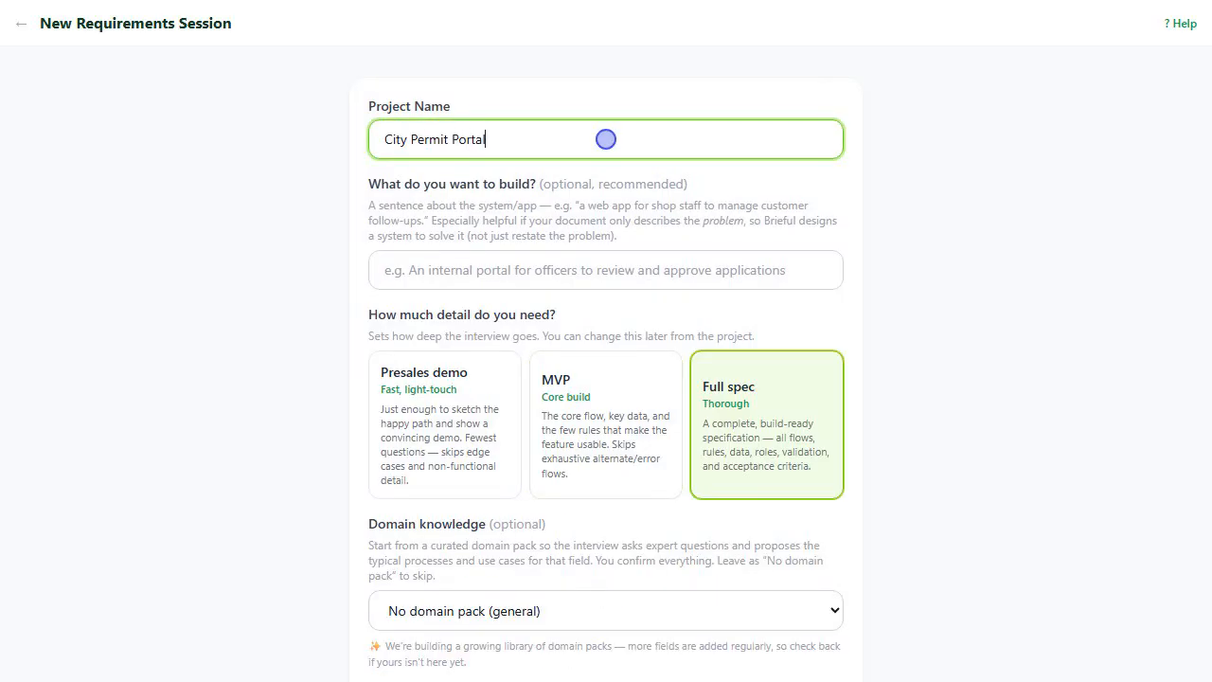
left_click(606, 270)
type("A portal for residents to apply")
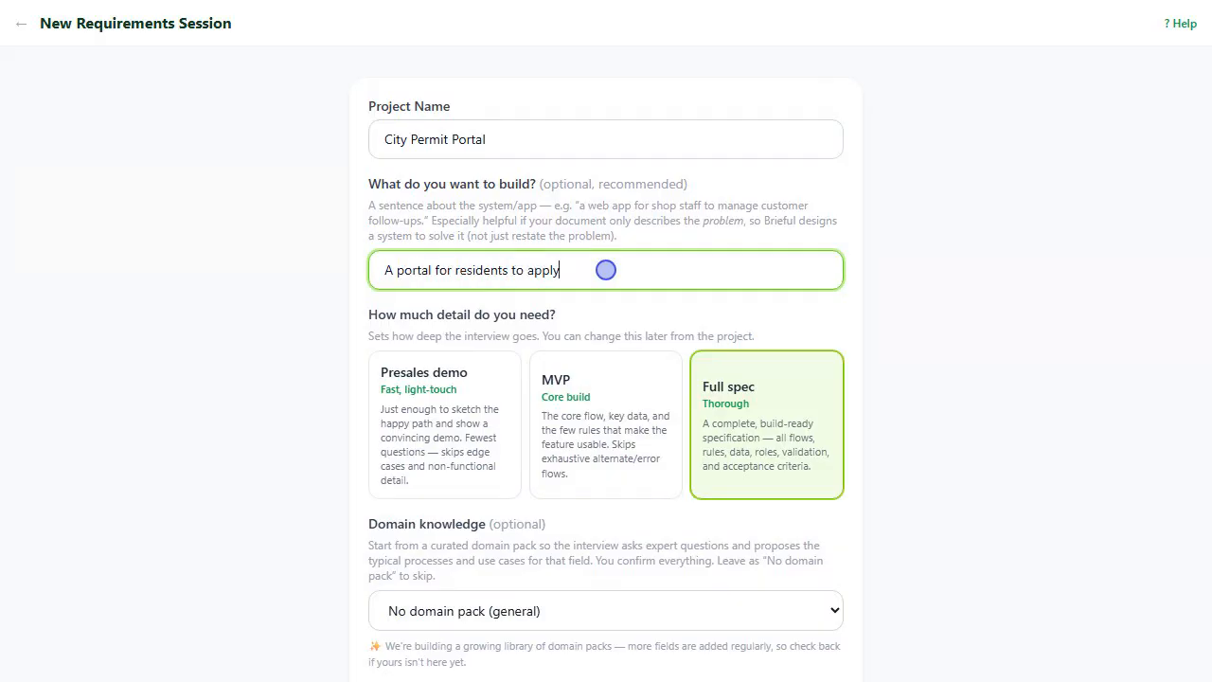
type(" for building permits and for city staff to review and a")
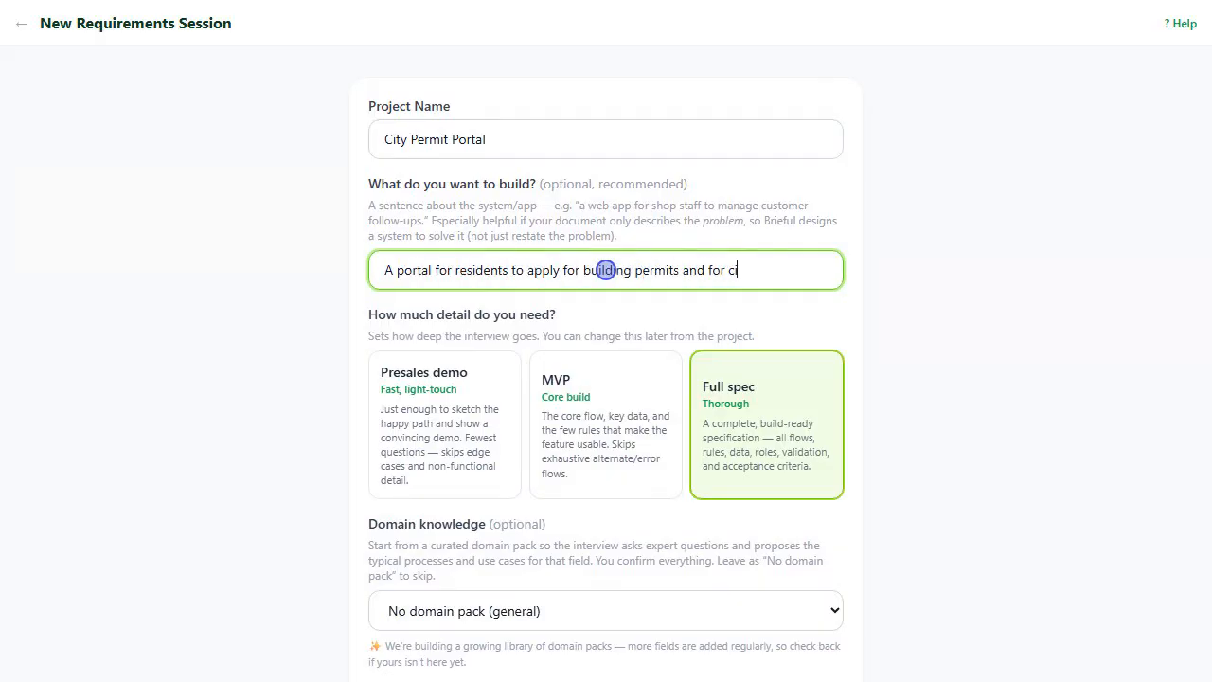
type("pprove them")
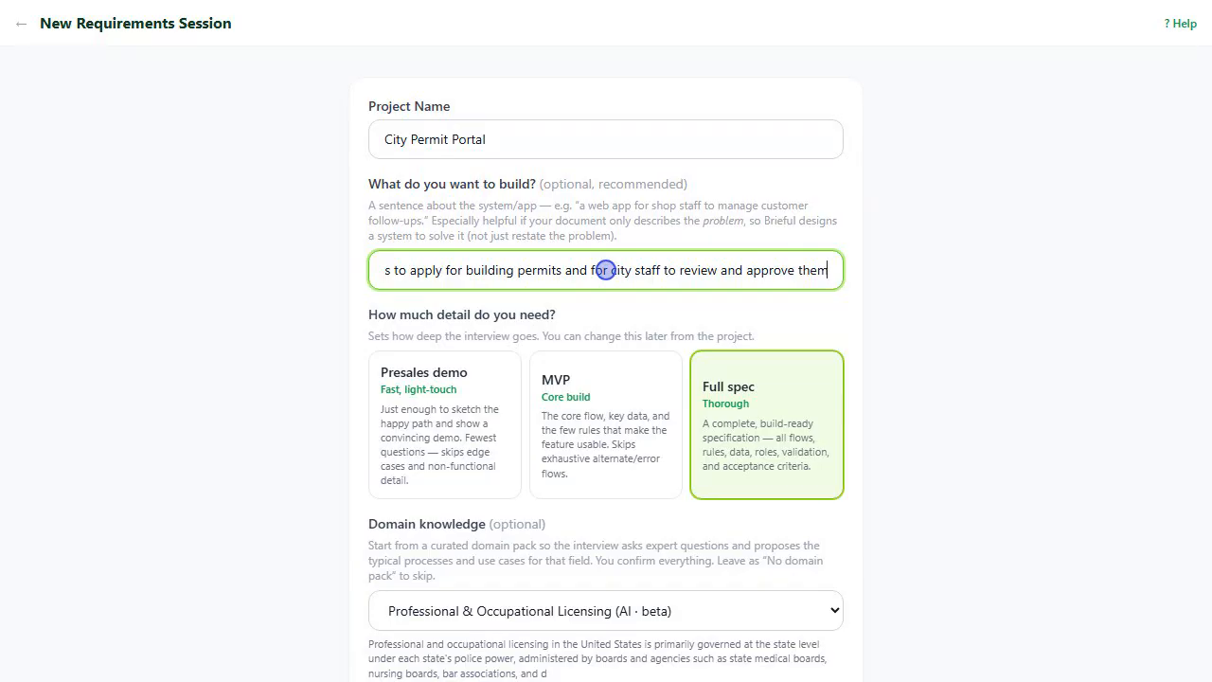
Choose the Full spec detail level for the City Permit Portal and create the requirements session.
left_click(767, 423)
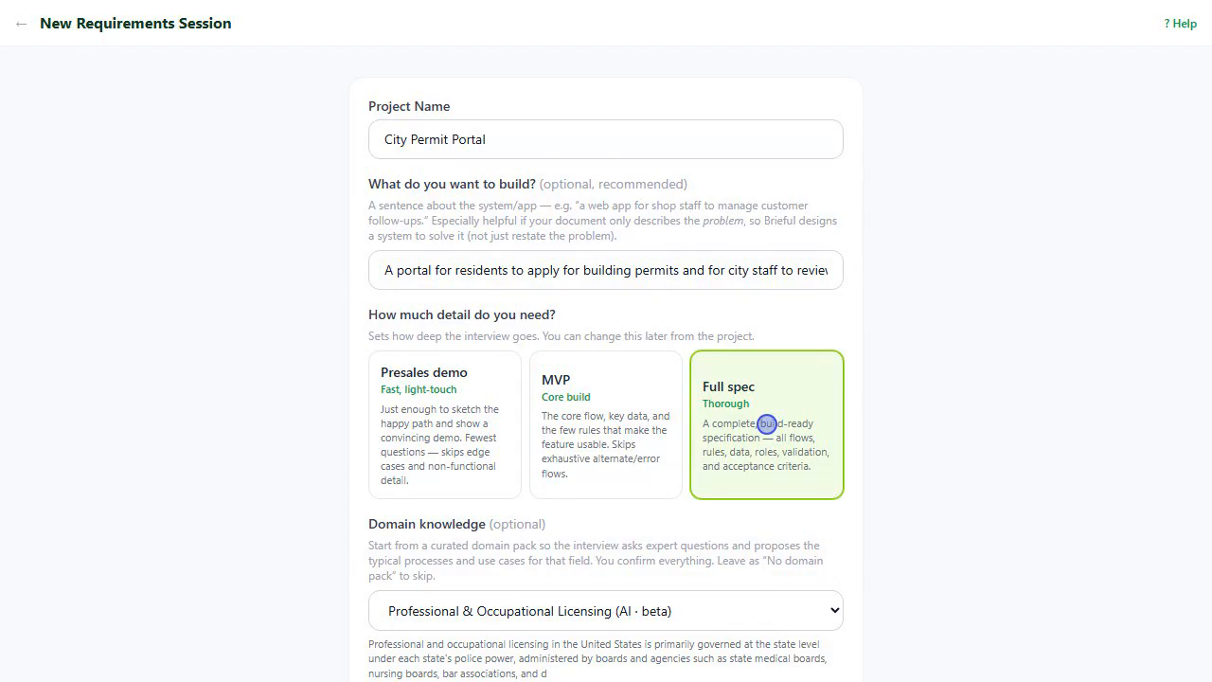
scroll(767, 424, "down", 7)
left_click(606, 629)
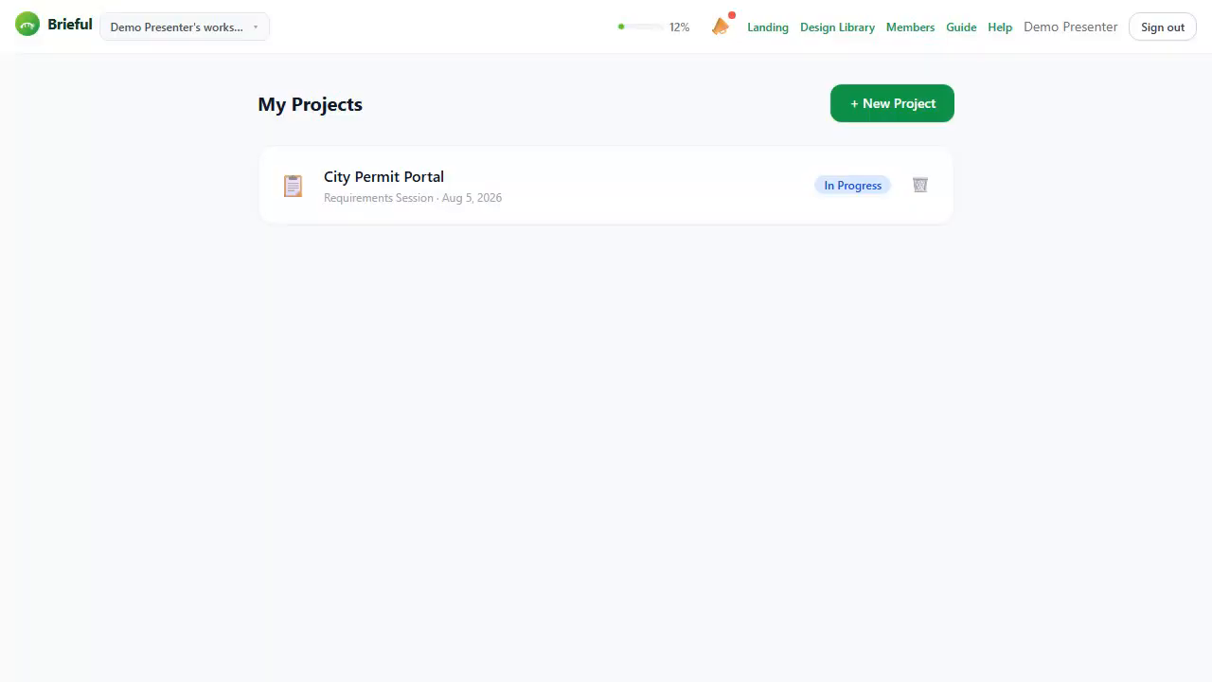
Open the City Permit Portal interview and answer the Data & fields question with "Personal info only: name, email, phone, address; no SSN or DOB required".
left_click(562, 176)
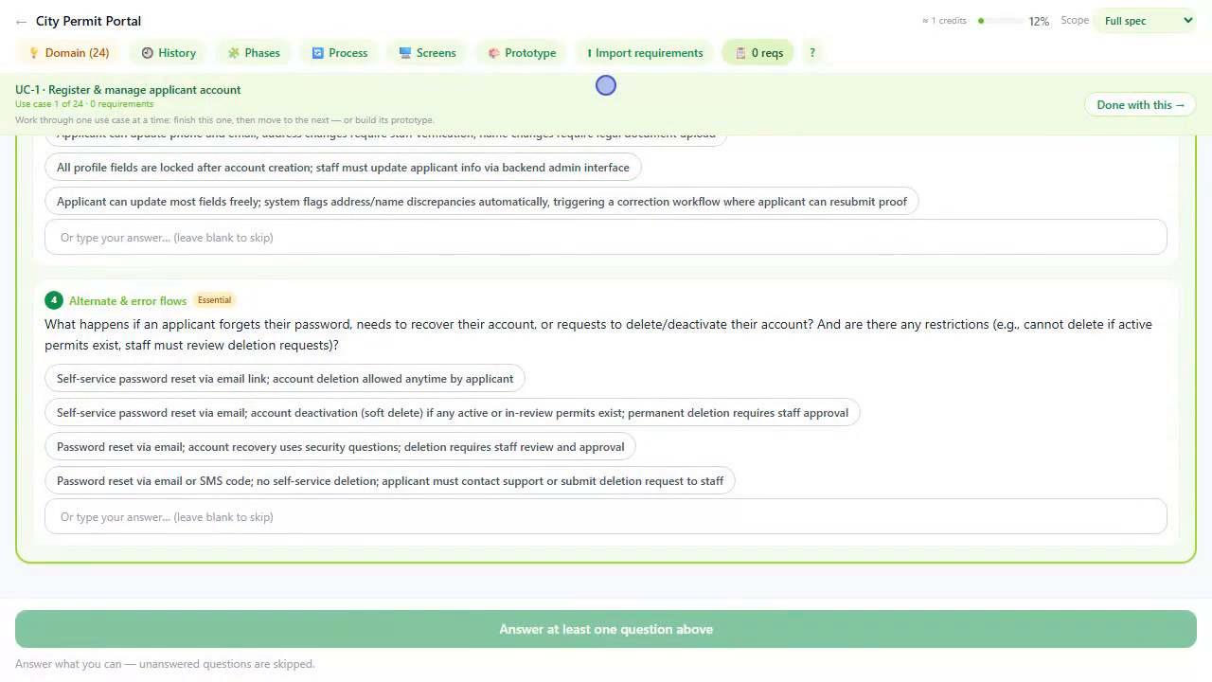
scroll(473, 340, "up", 10)
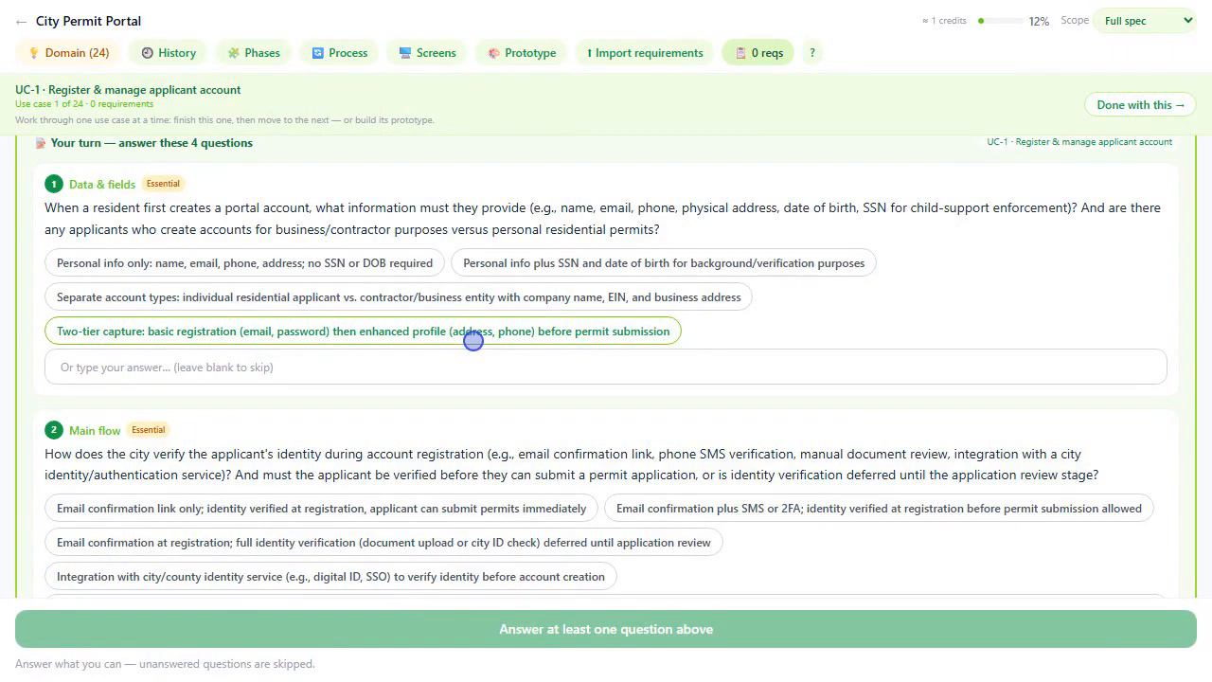
left_click(243, 262)
Answer the identity verification question with "Residents must verify their email before applying. Staff accounts are created by an administrator only." and send the answers.
left_click(606, 602)
type("Resi")
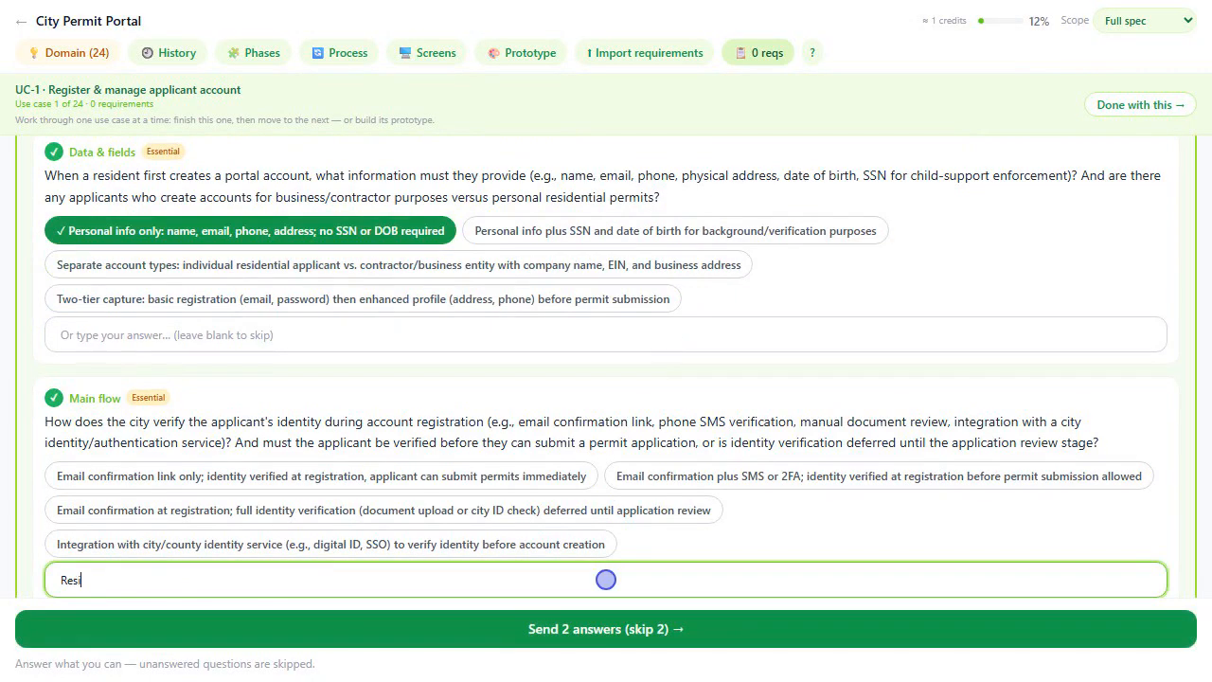
type("dents must verify their email b")
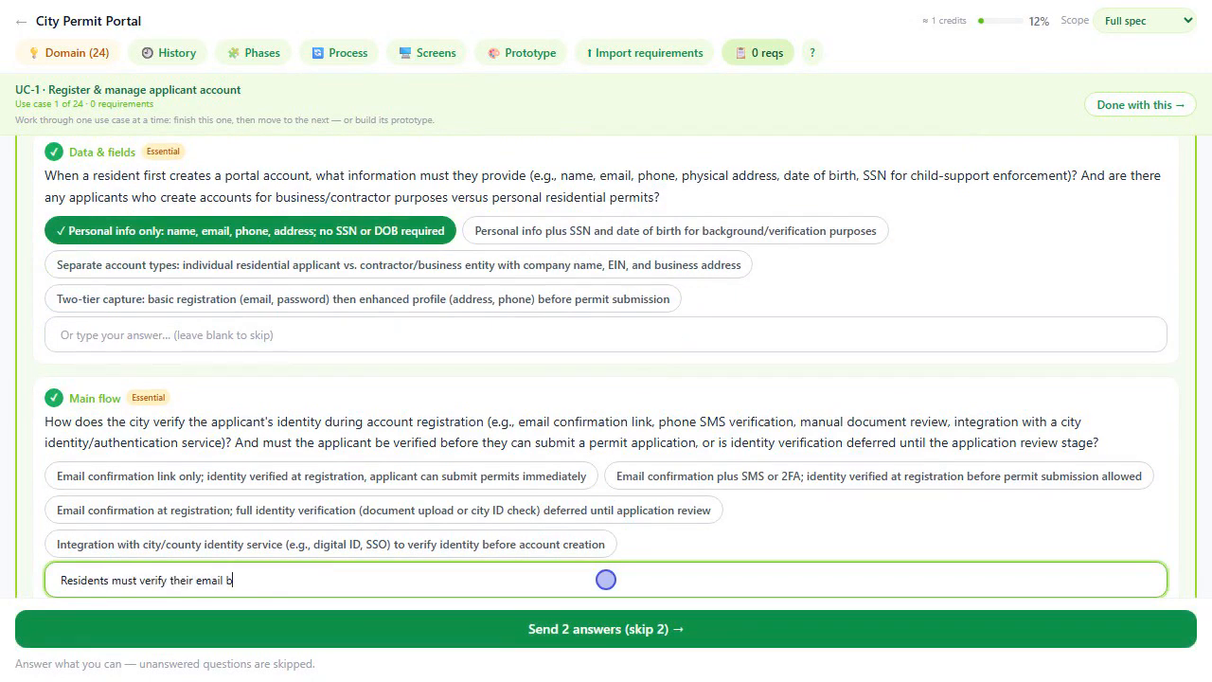
type("efore applying. Staff accounts")
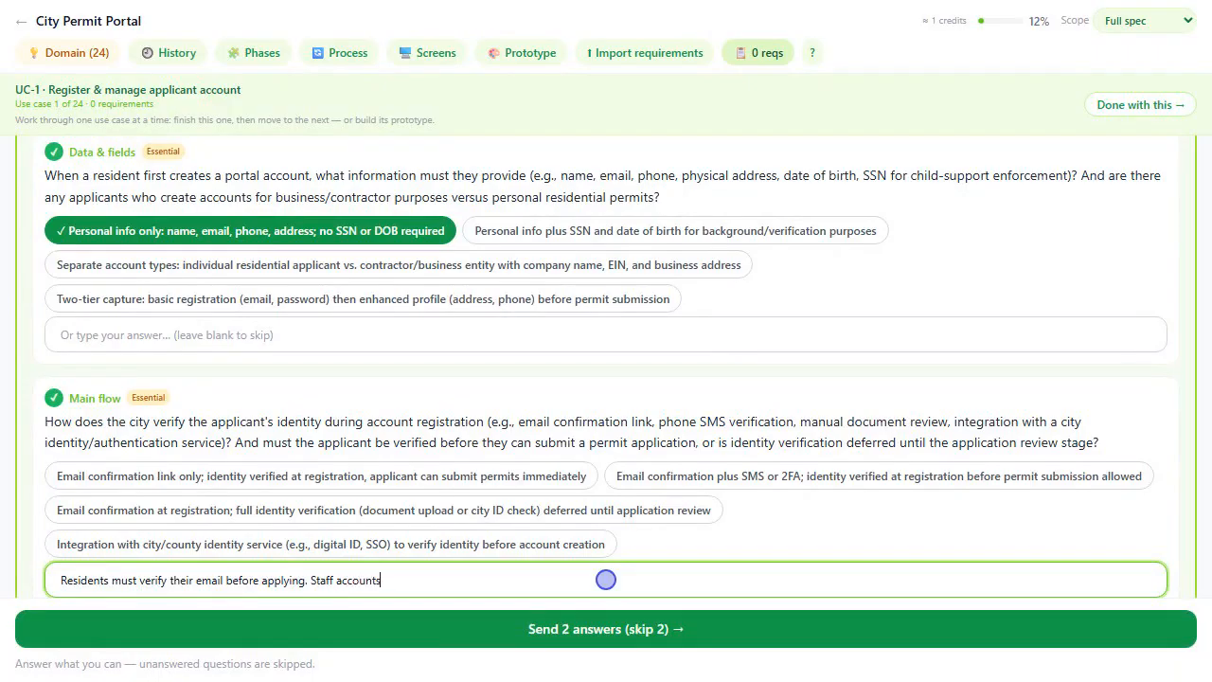
type(" are created by an administrator only.")
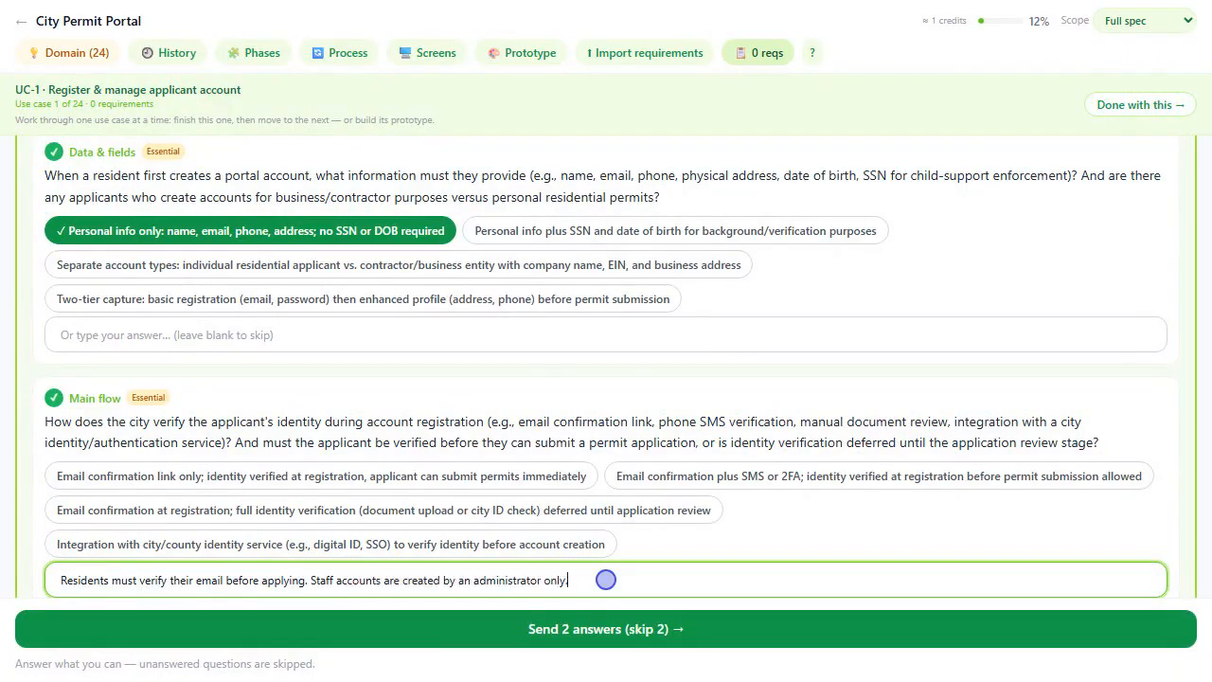
left_click(606, 628)
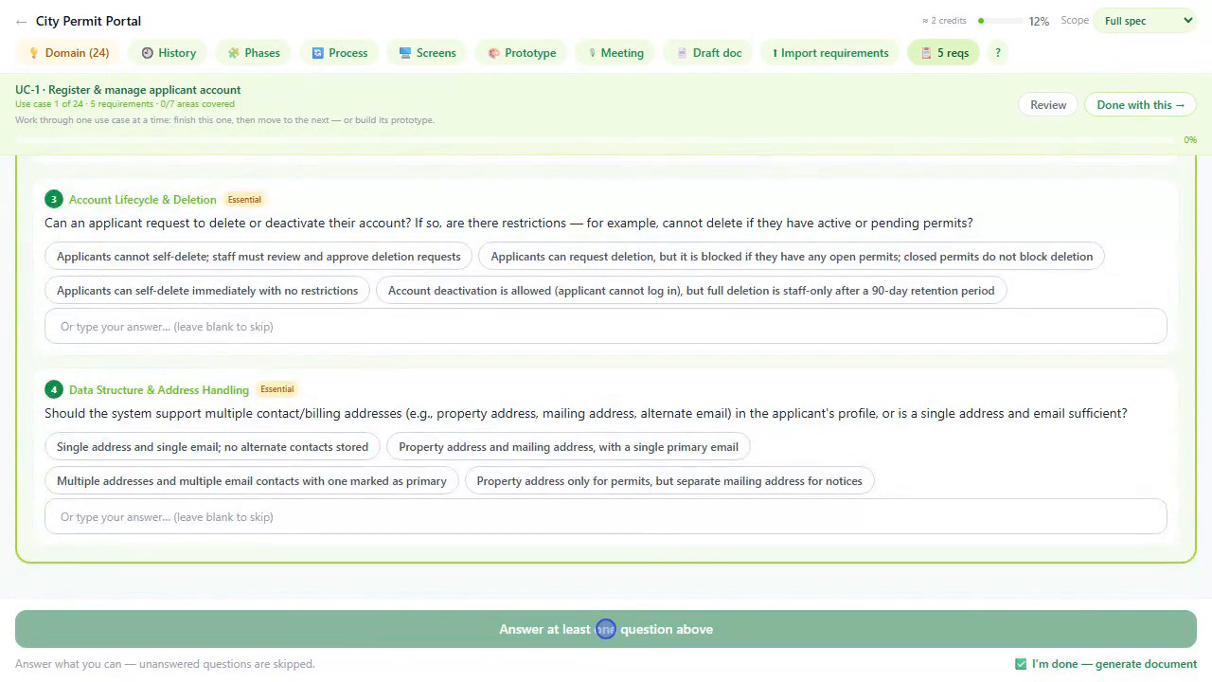
Review the list of requirements captured for the City Permit Portal.
left_click(944, 53)
scroll(946, 379, "down", 3)
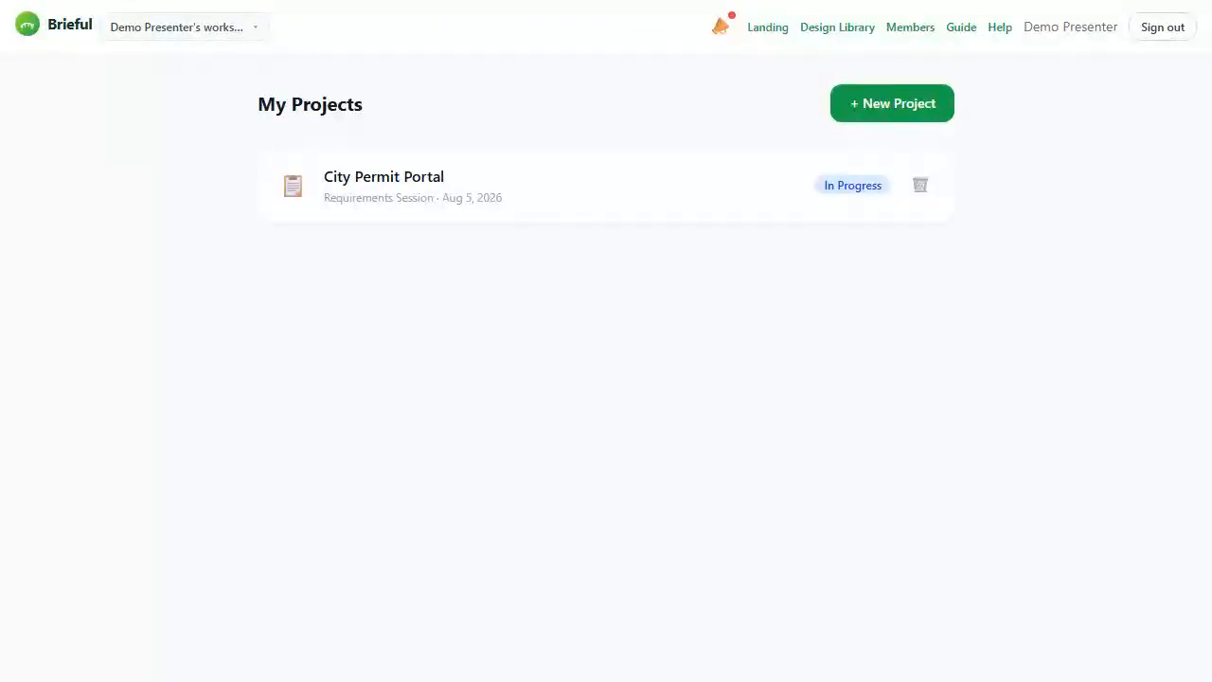
Open the City Permit Portal's prototypes and build all remaining use cases that are ready.
left_click(558, 176)
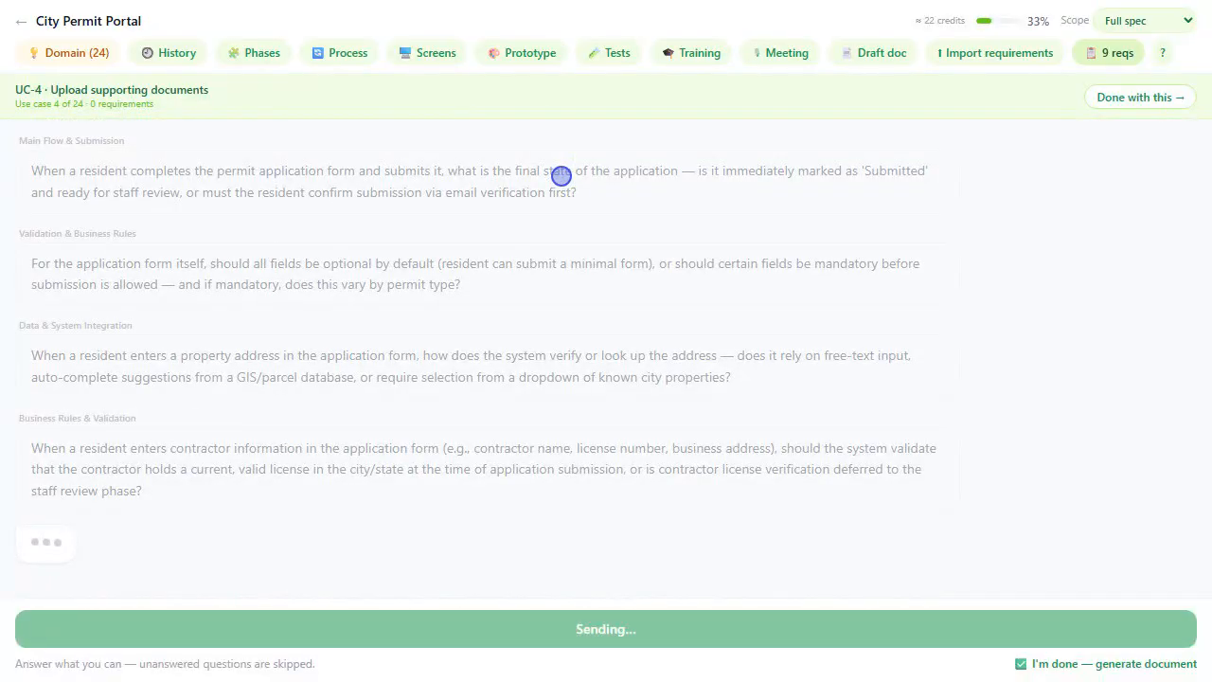
left_click(522, 52)
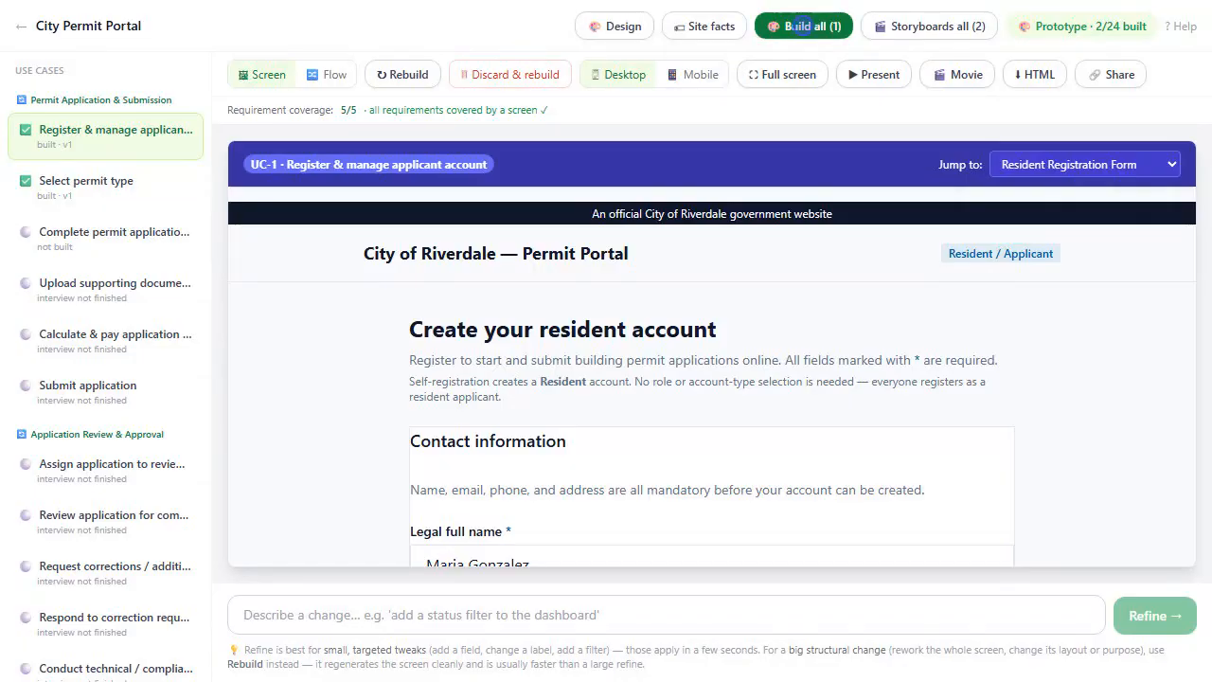
left_click(803, 26)
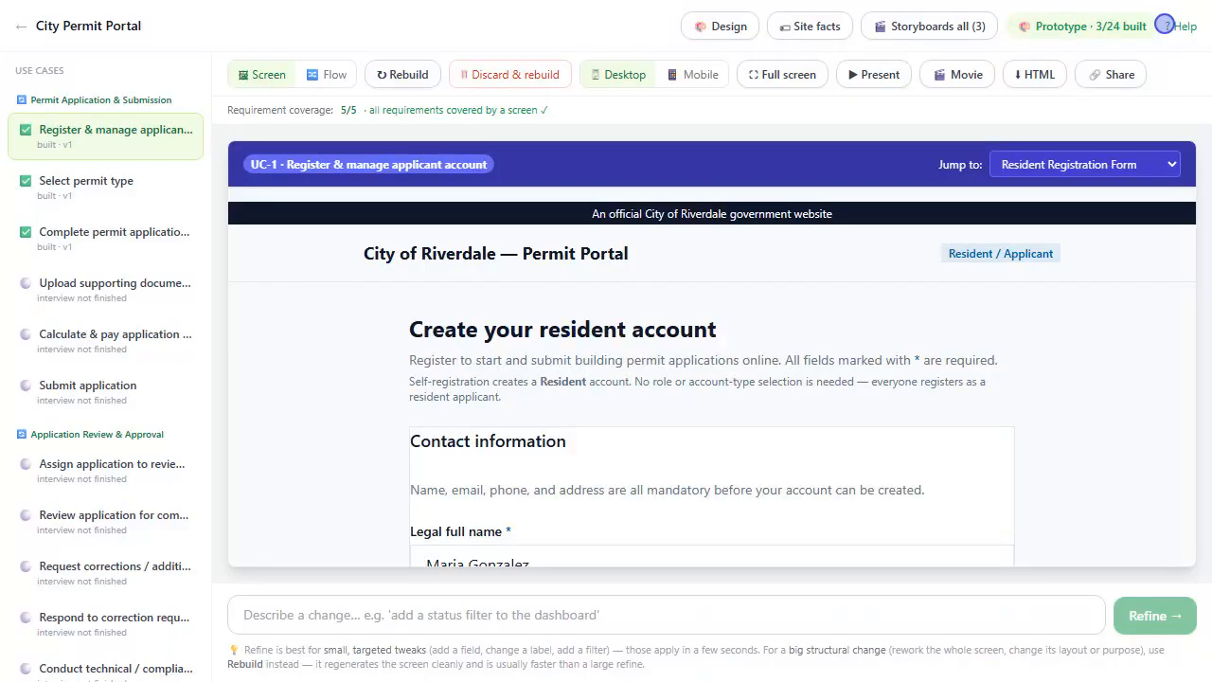
Select the Register & manage applicant account prototype and enter the change request "add a status filter to the dashboard".
left_click(104, 135)
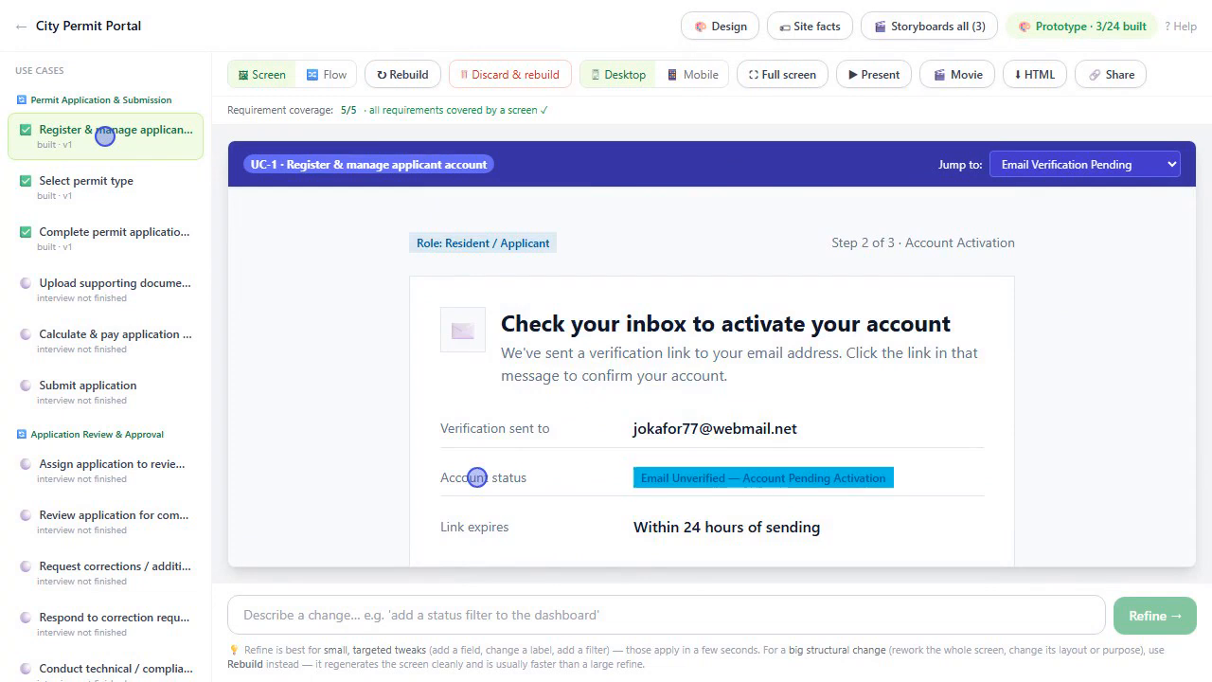
left_click(665, 614)
type("add a status filter to the dashboard")
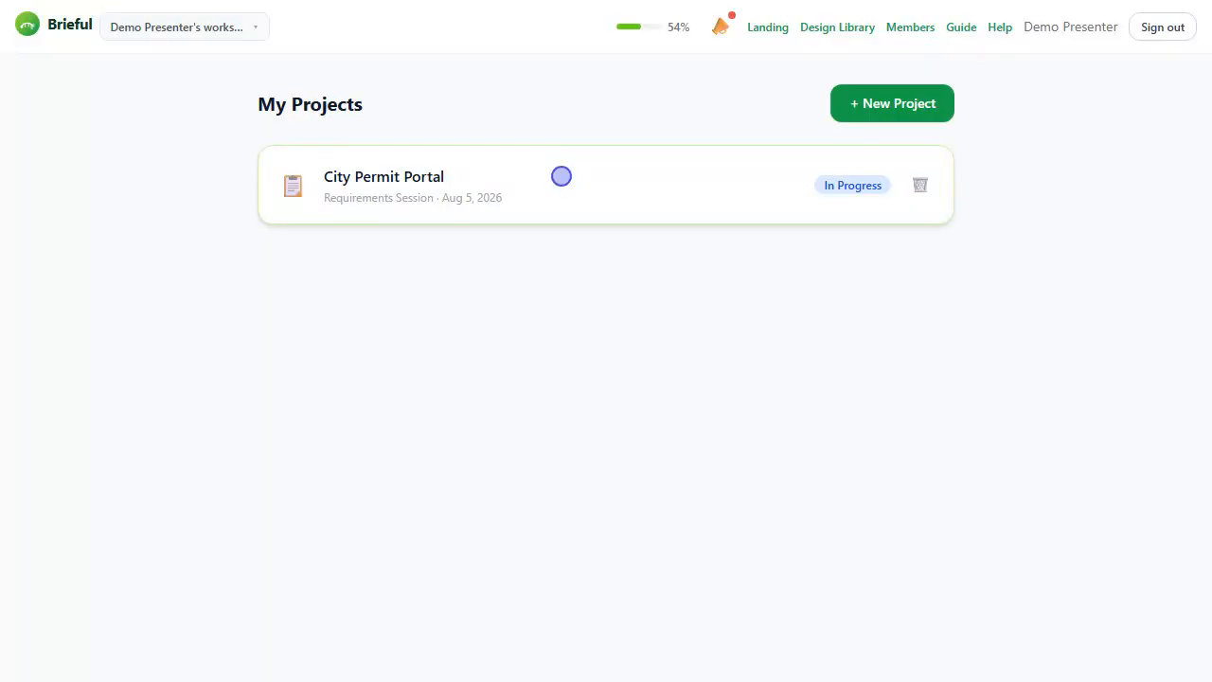
Publish the City Permit Portal's demo movie for Register & manage applicant account and play it.
left_click(561, 176)
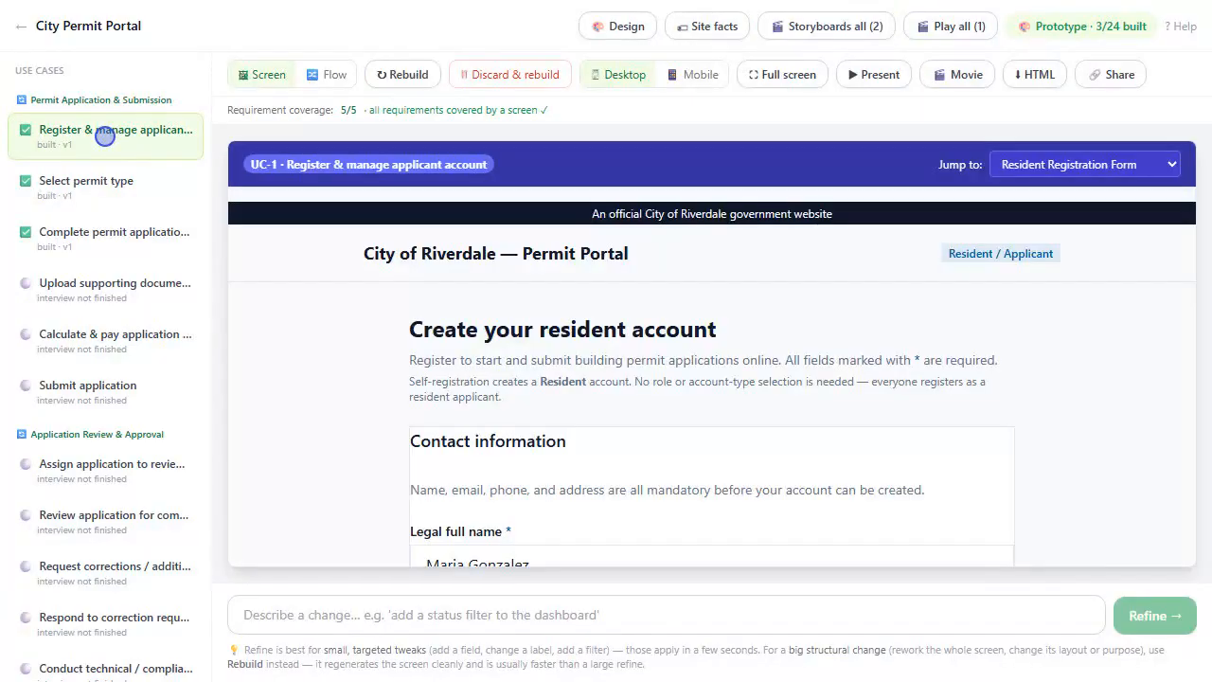
left_click(954, 74)
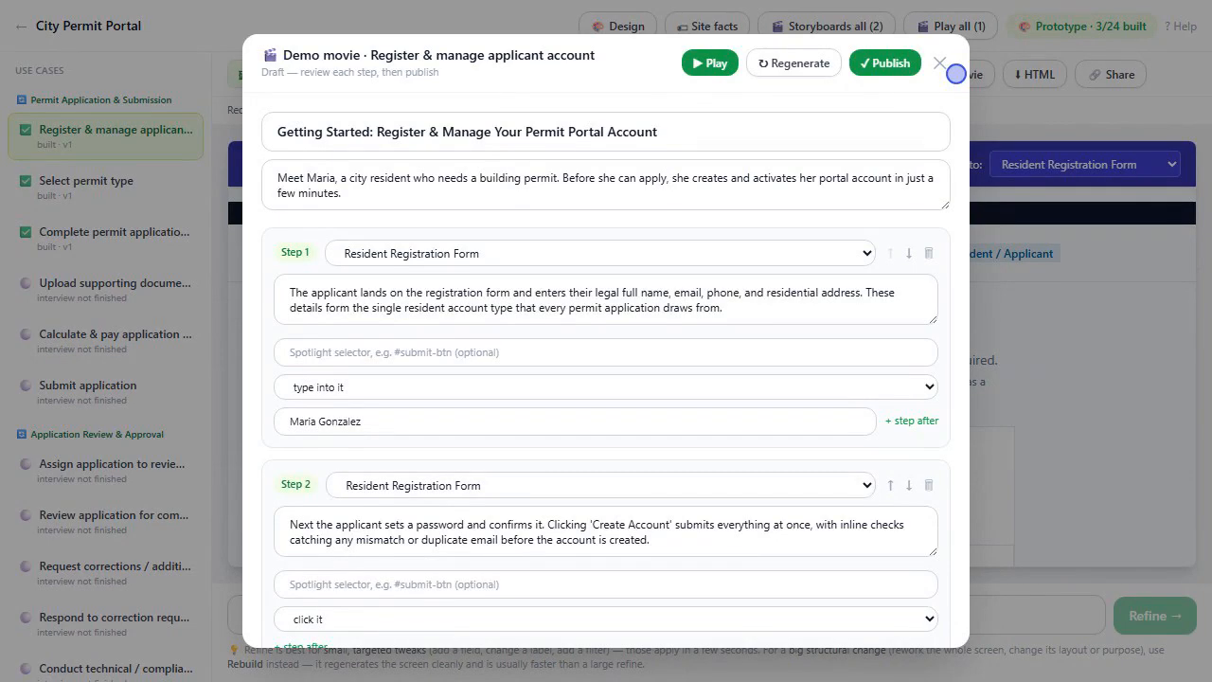
scroll(605, 379, "down", 3)
scroll(605, 378, "down", 3)
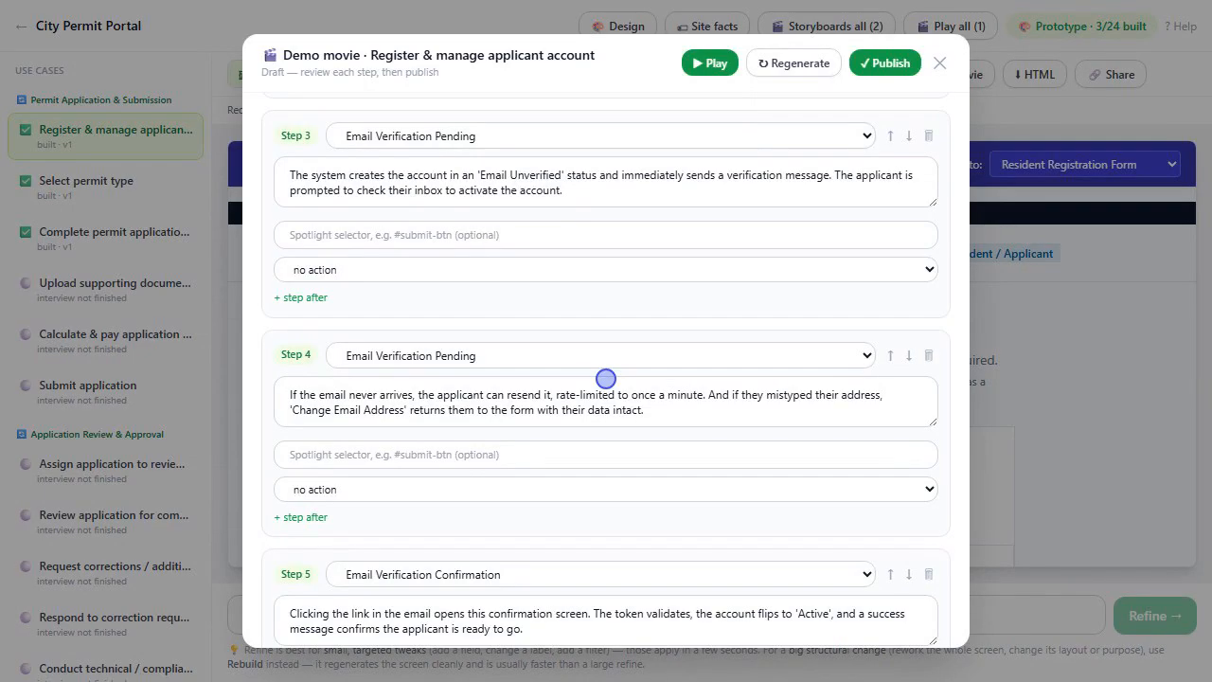
left_click(884, 62)
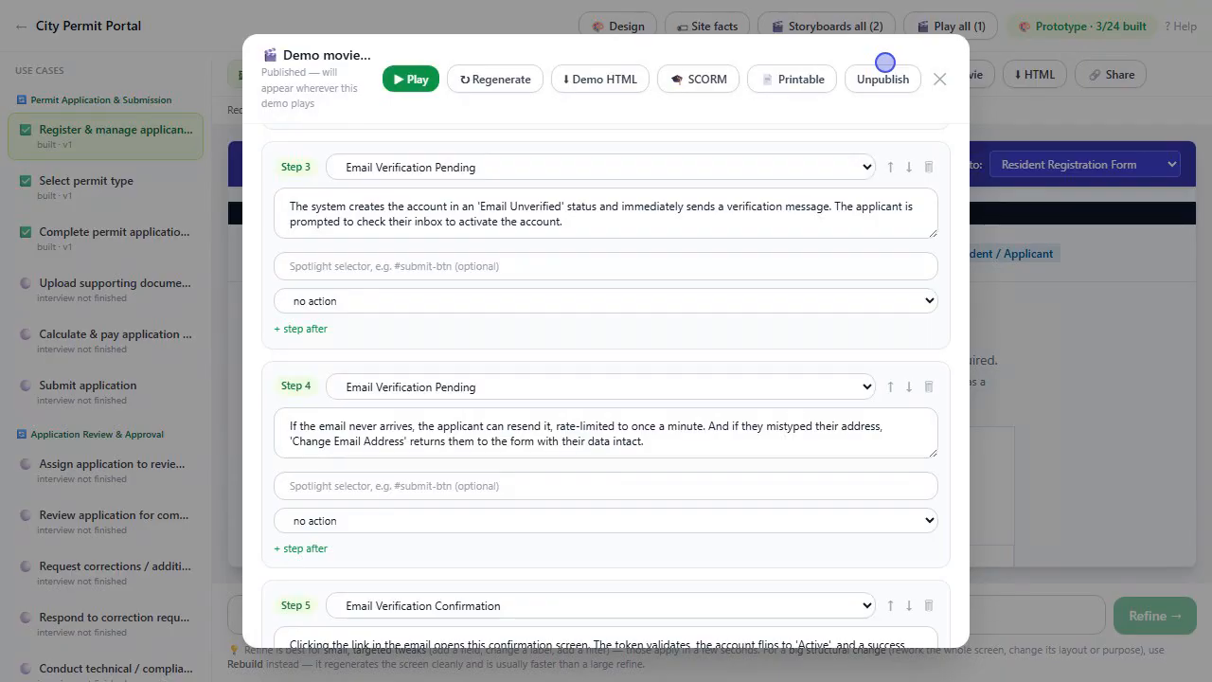
left_click(411, 79)
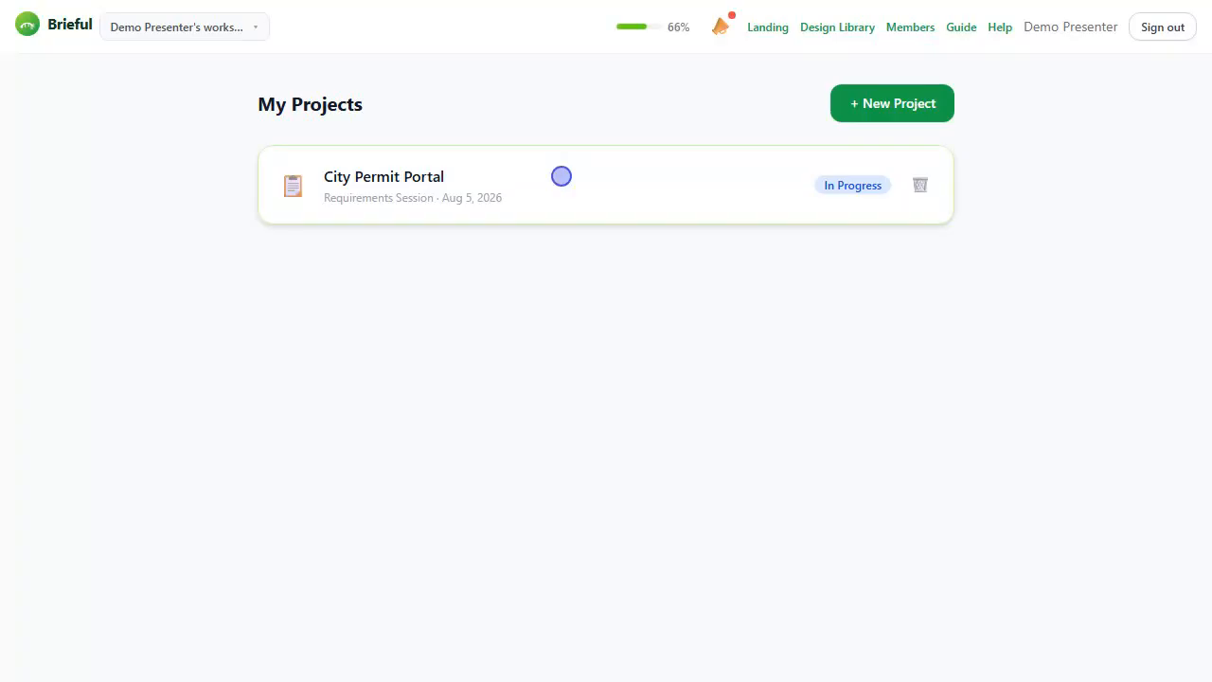
Open the City Permit Portal requirements document and read its summary, stakeholder roles and processes overview.
left_click(562, 176)
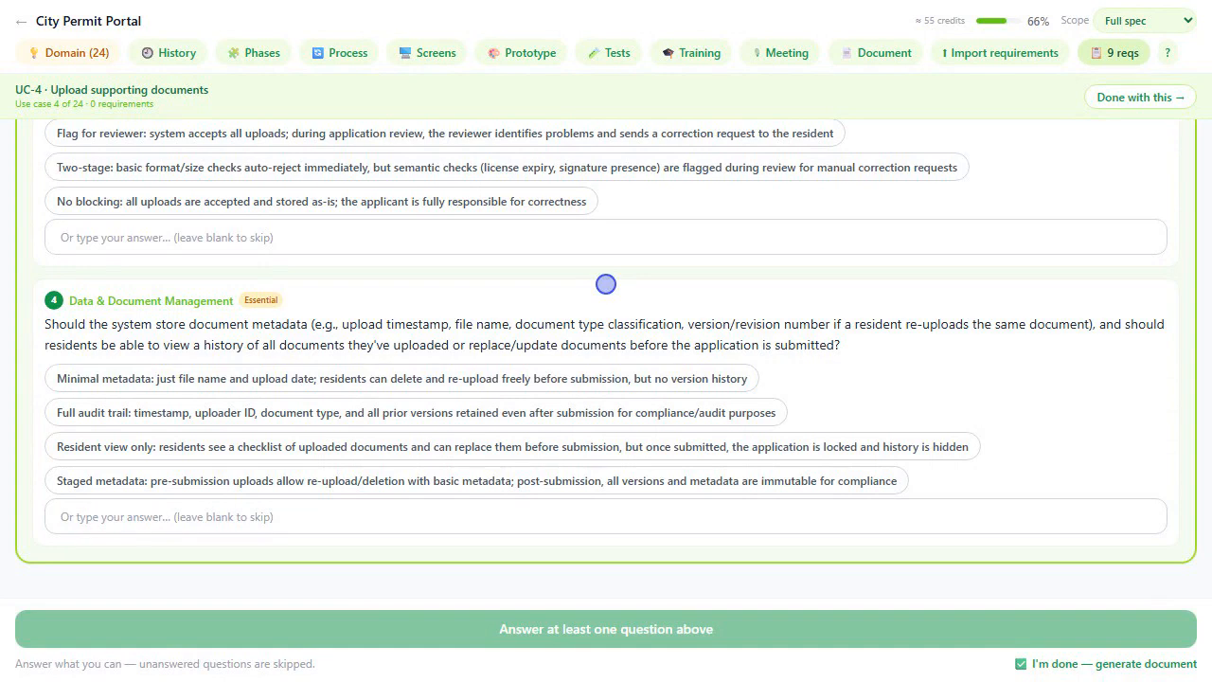
left_click(874, 52)
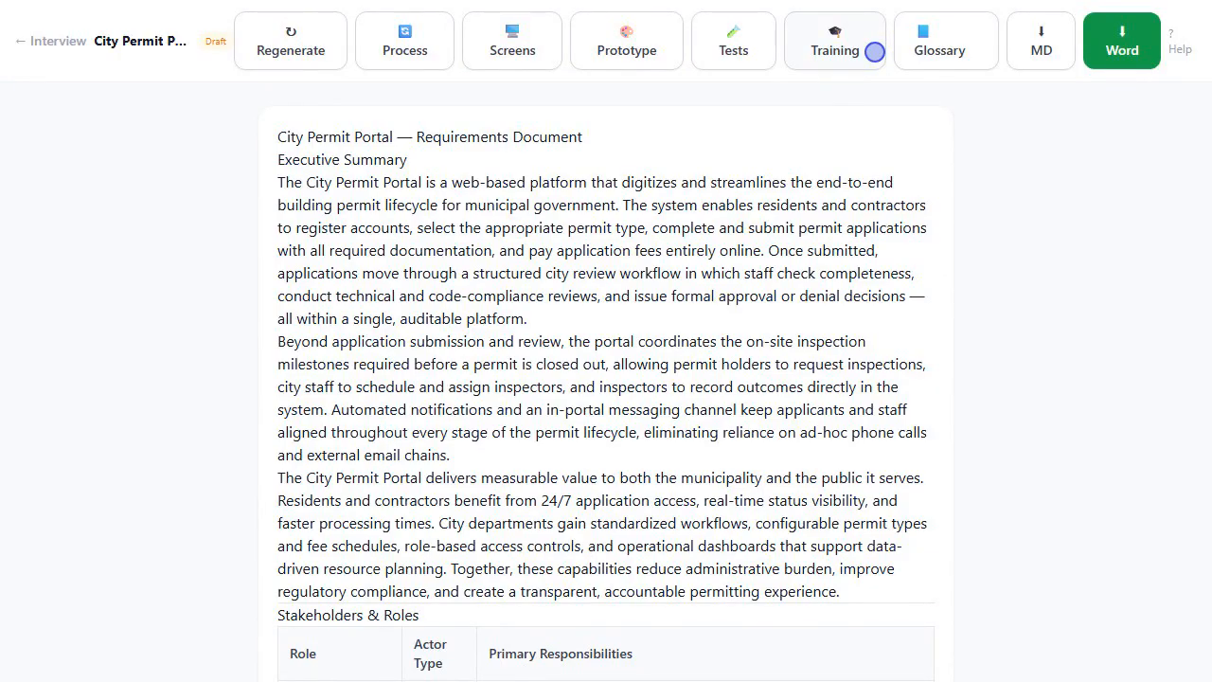
scroll(606, 378, "down", 3)
scroll(606, 378, "down", 3)
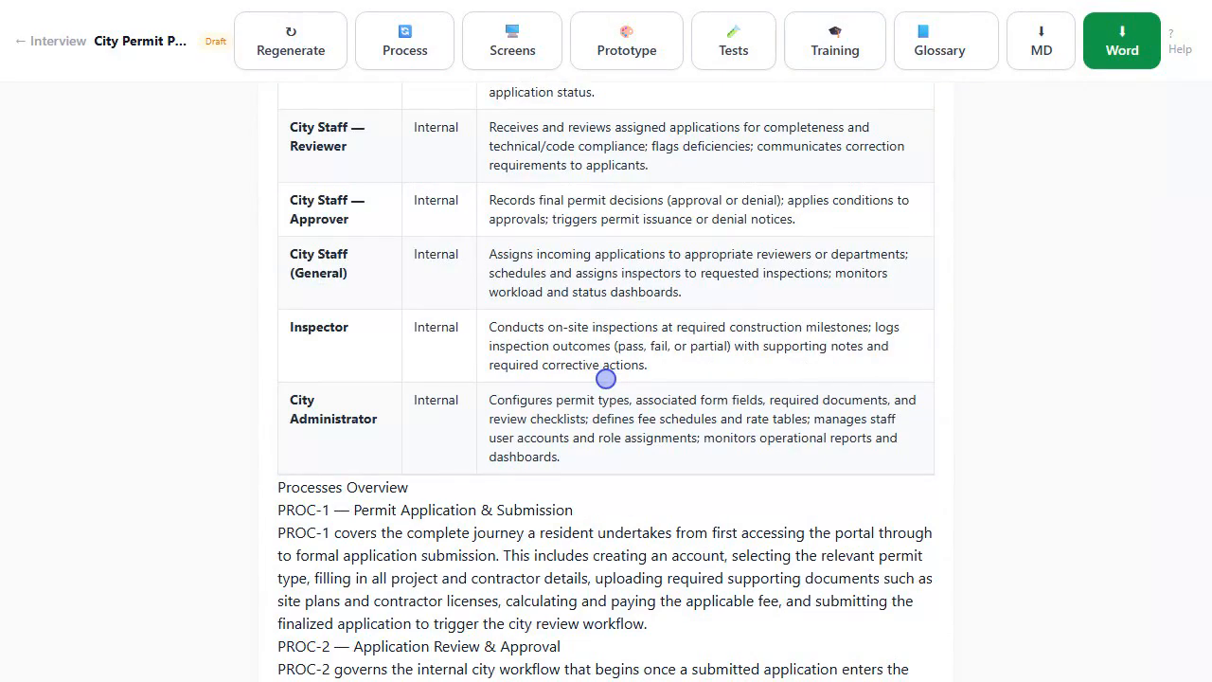
scroll(606, 379, "down", 3)
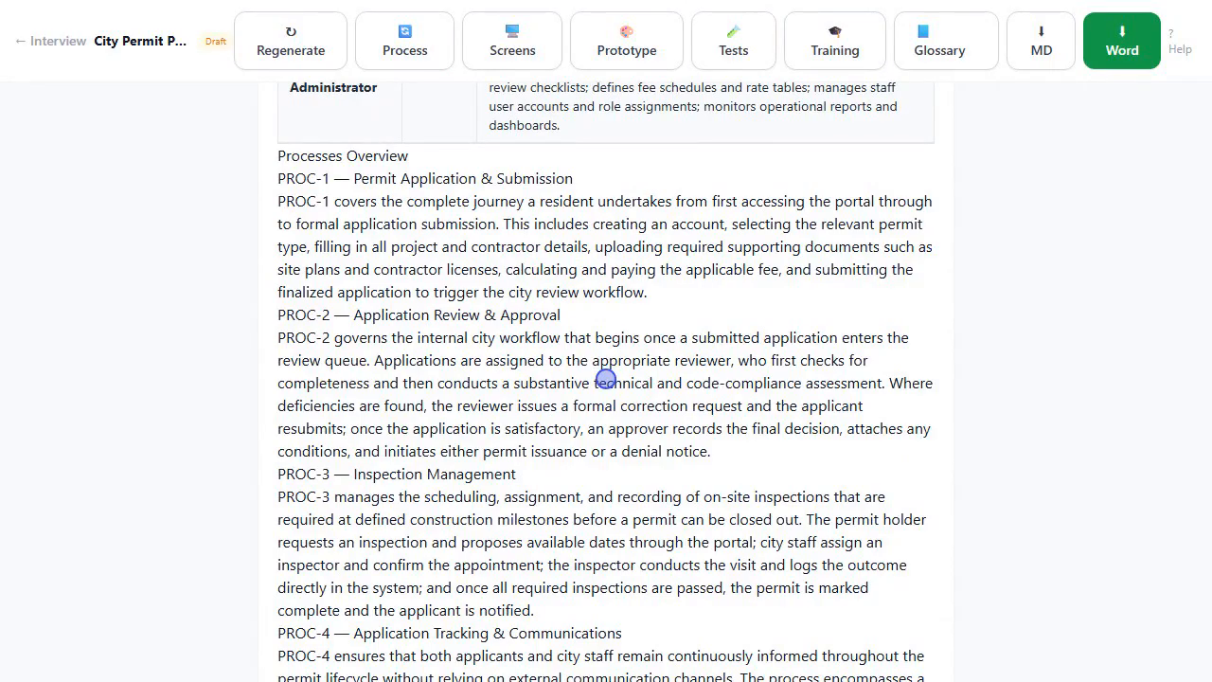
Generate test cases for all ready use cases and review those for Register & manage applicant account.
left_click(52, 41)
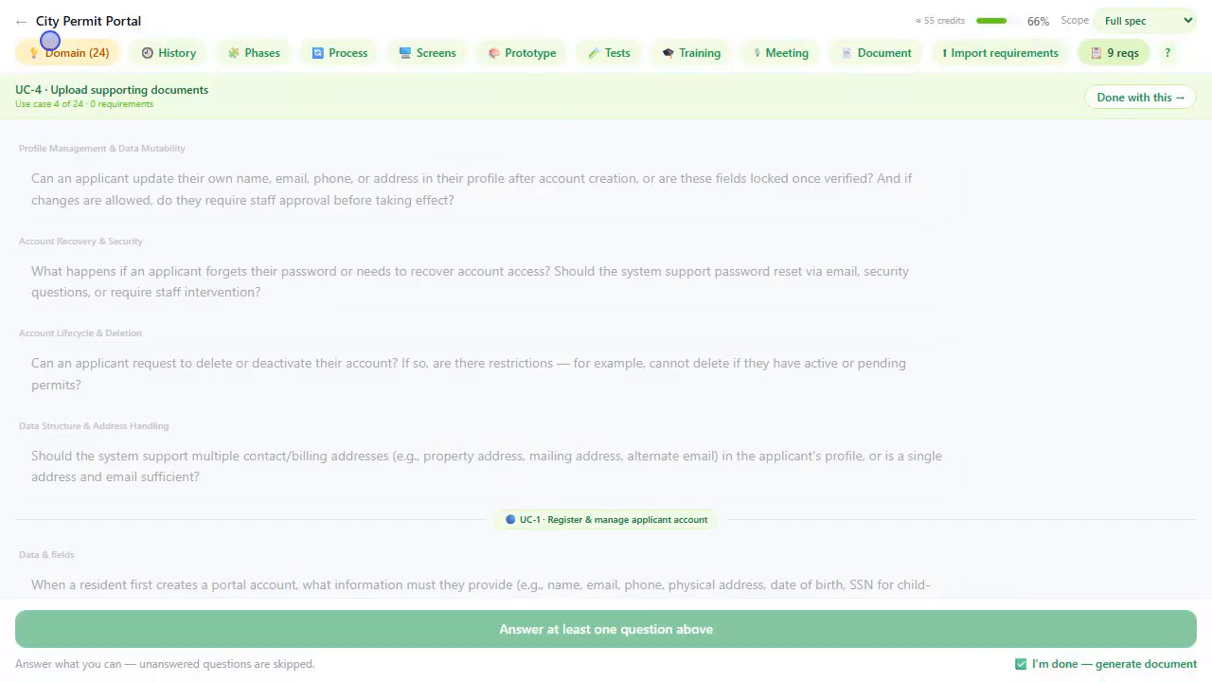
left_click(609, 52)
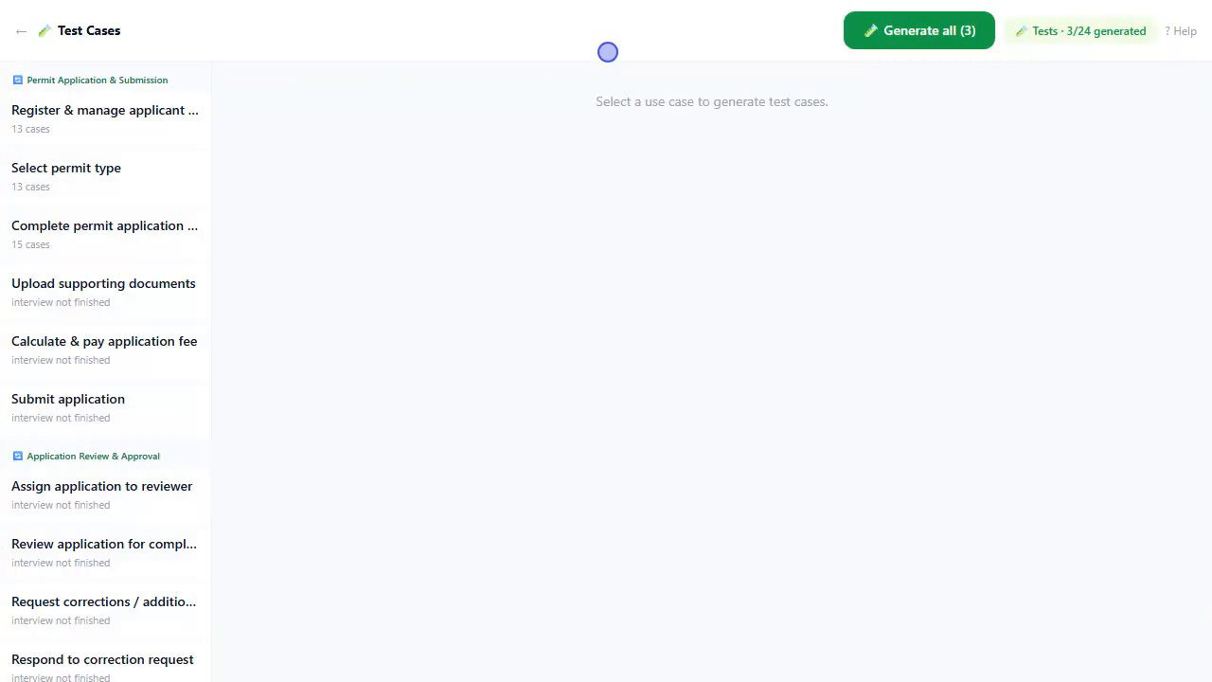
left_click(835, 31)
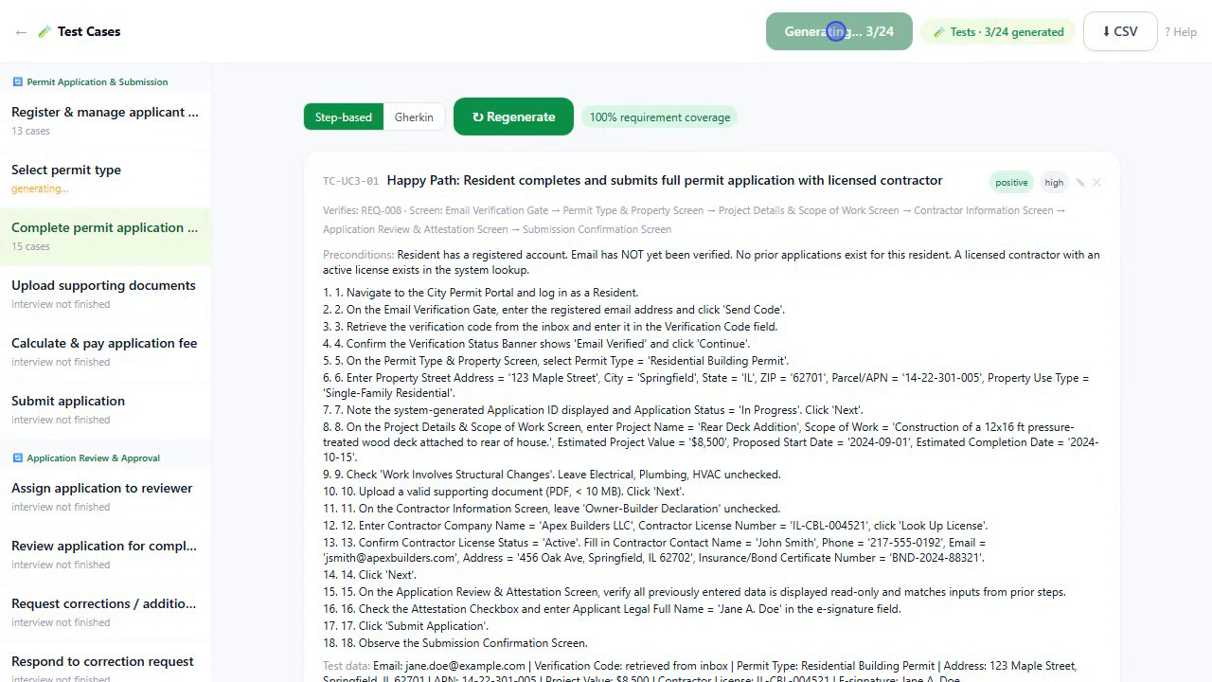
left_click(105, 120)
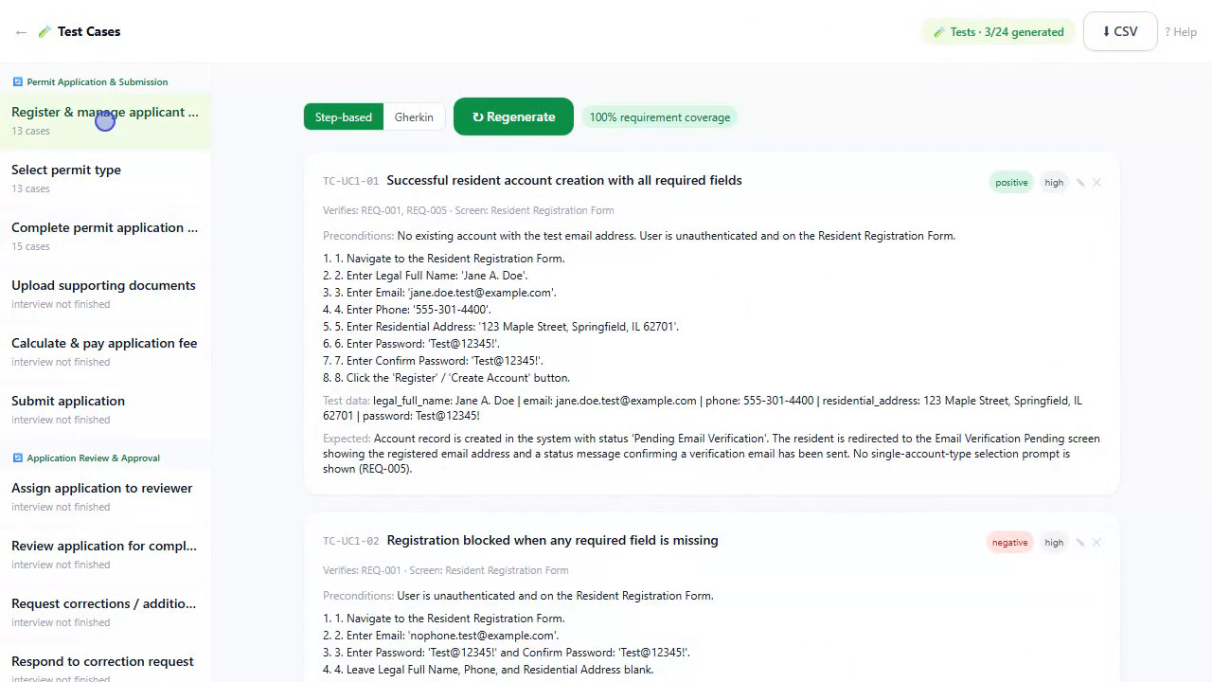
scroll(105, 122, "down", 3)
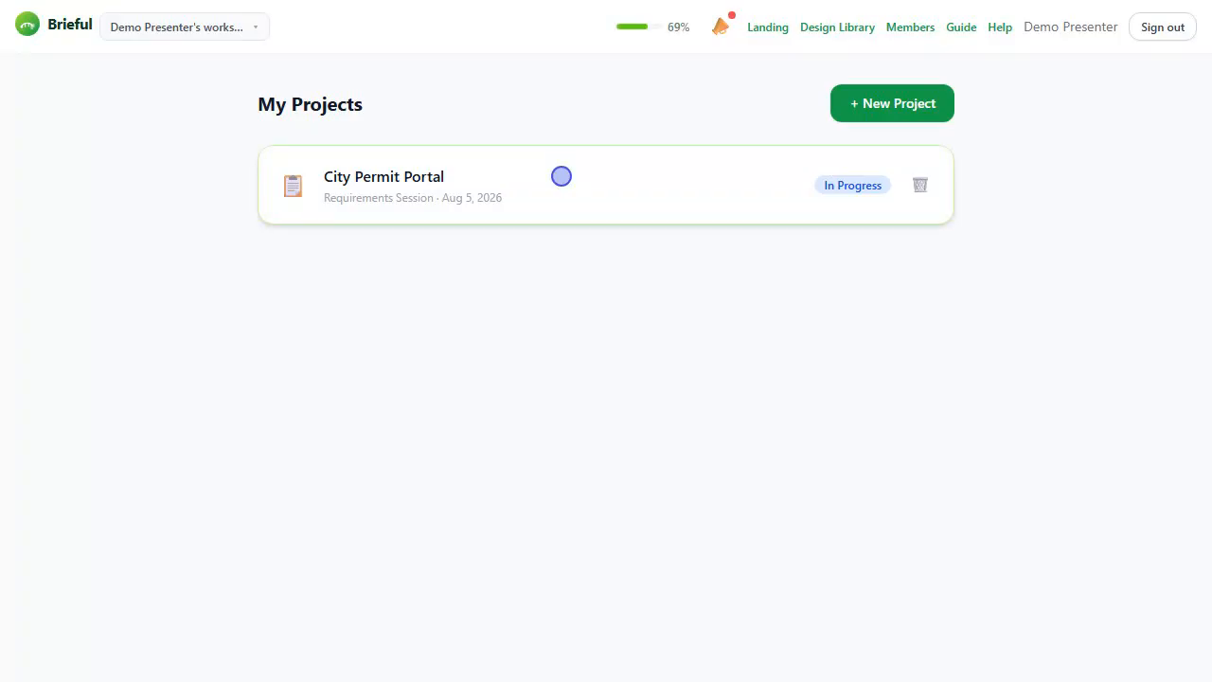
Create and copy a share link valid for 7 days for the Register & manage applicant account prototype.
left_click(561, 176)
scroll(561, 176, "down", 3)
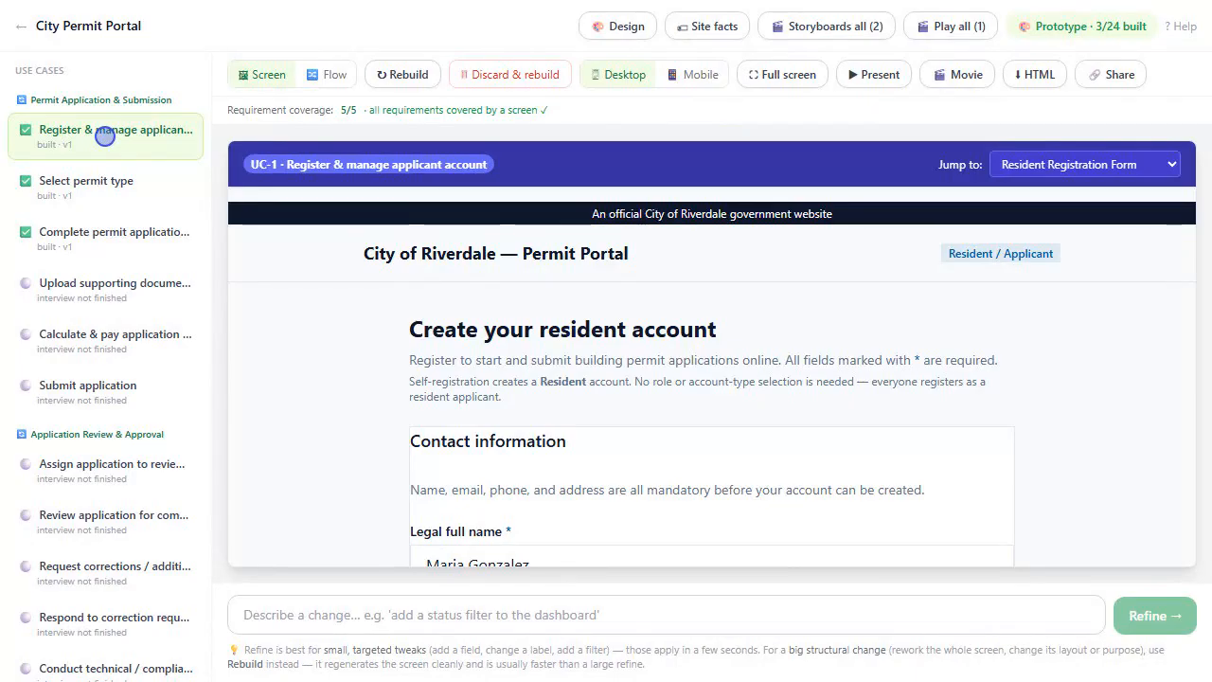
left_click(1110, 75)
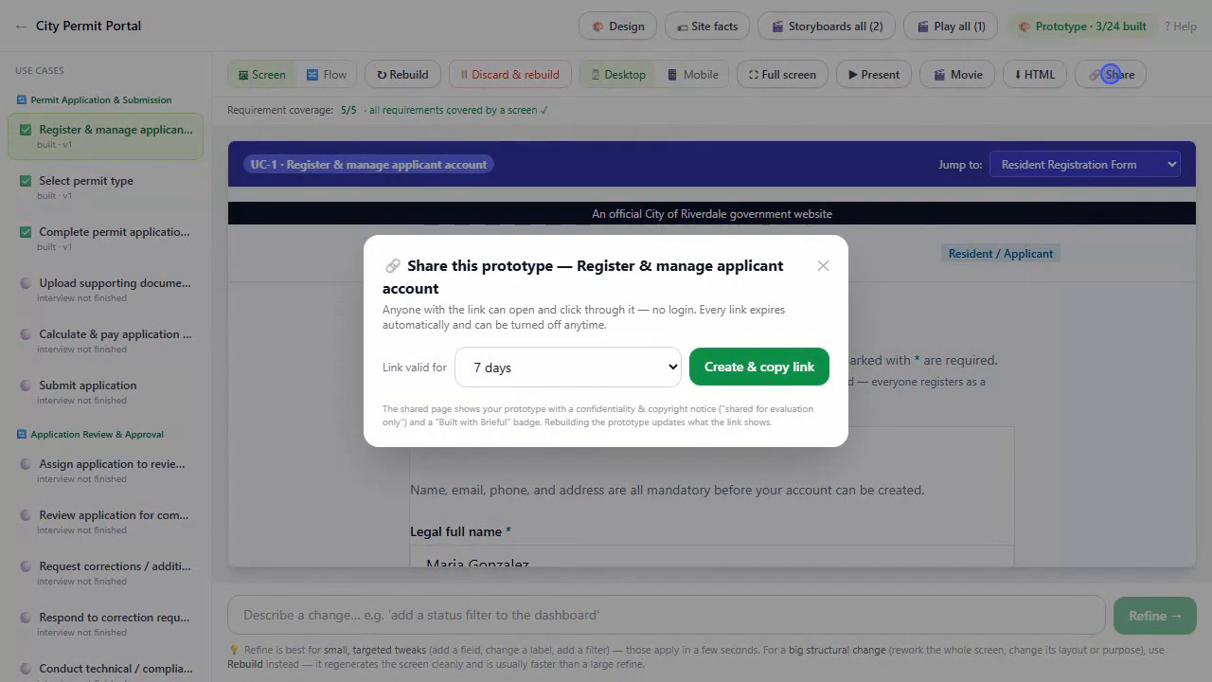
left_click(758, 367)
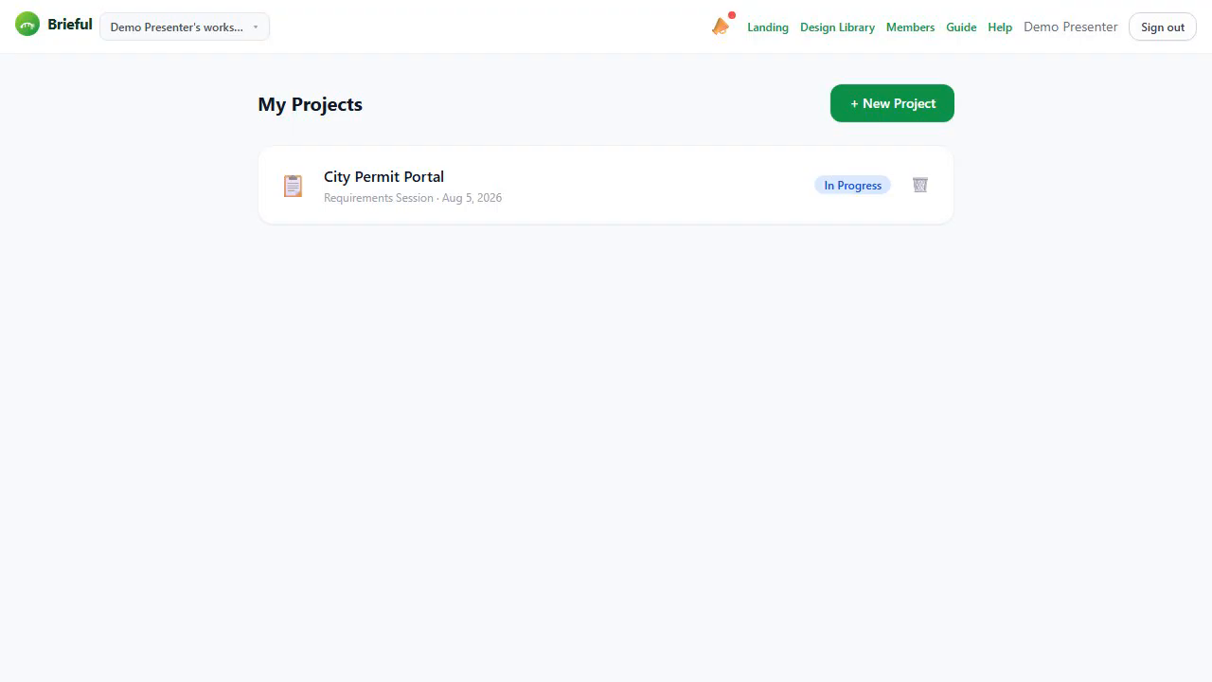
Reopen the Register & manage applicant account prototype's sharing options to check its existing links.
left_click(560, 176)
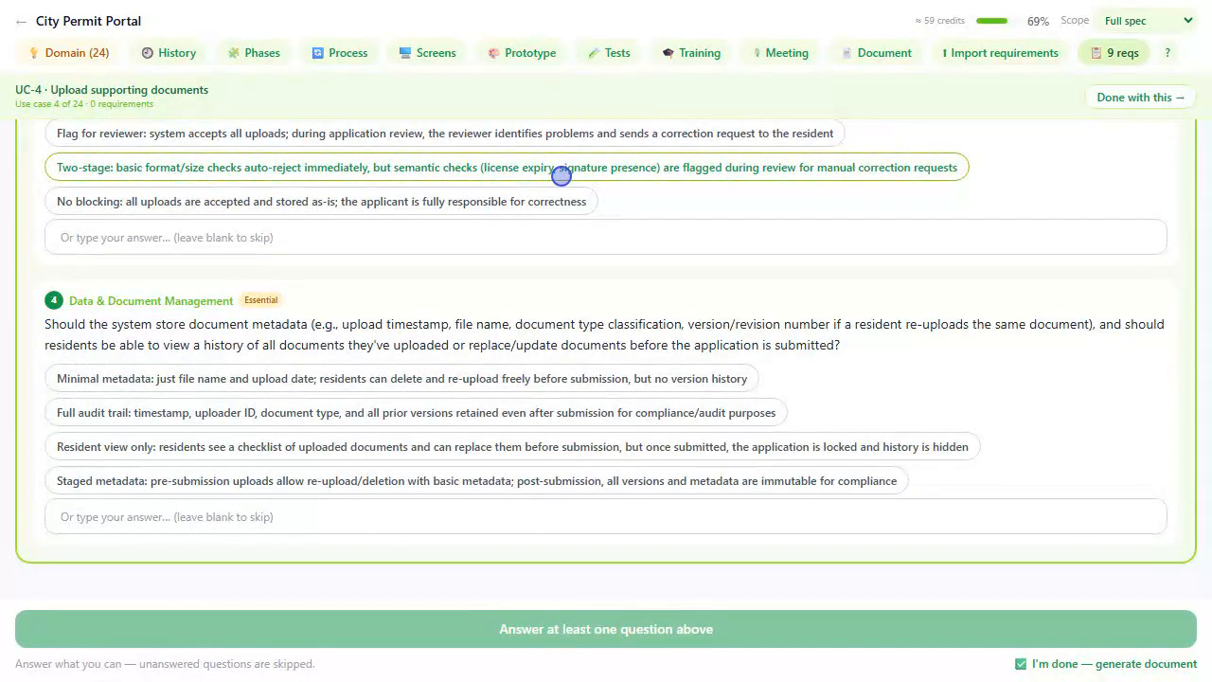
left_click(519, 52)
left_click(105, 133)
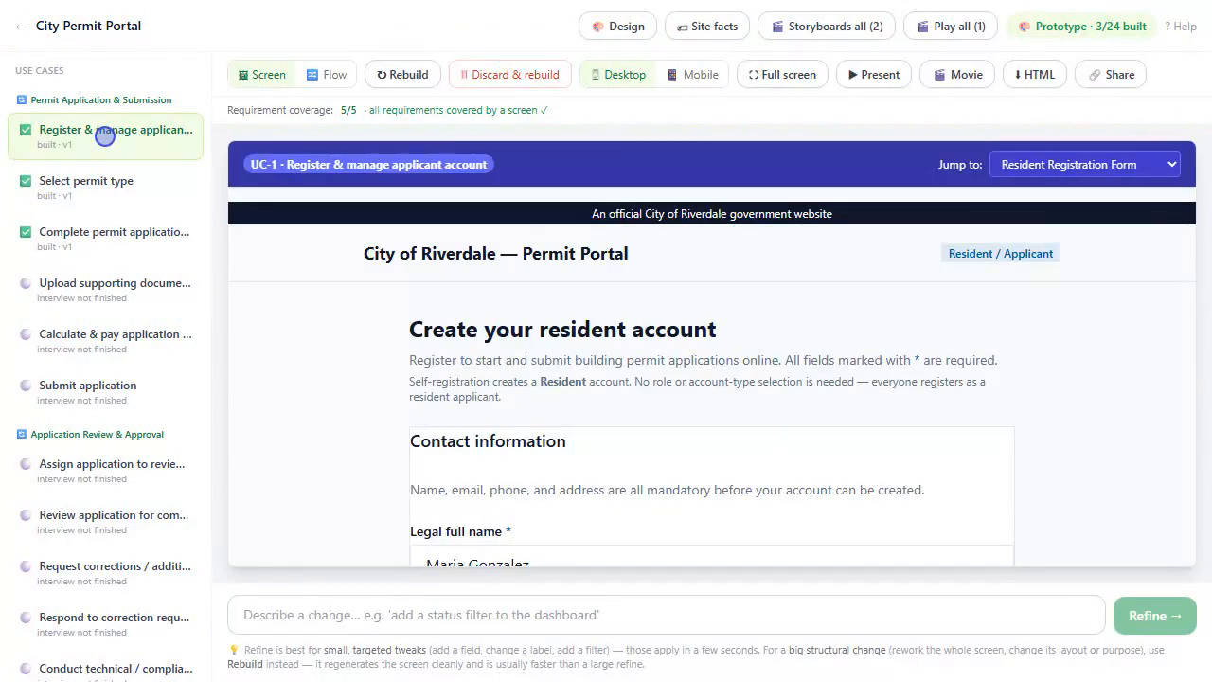
left_click(1110, 74)
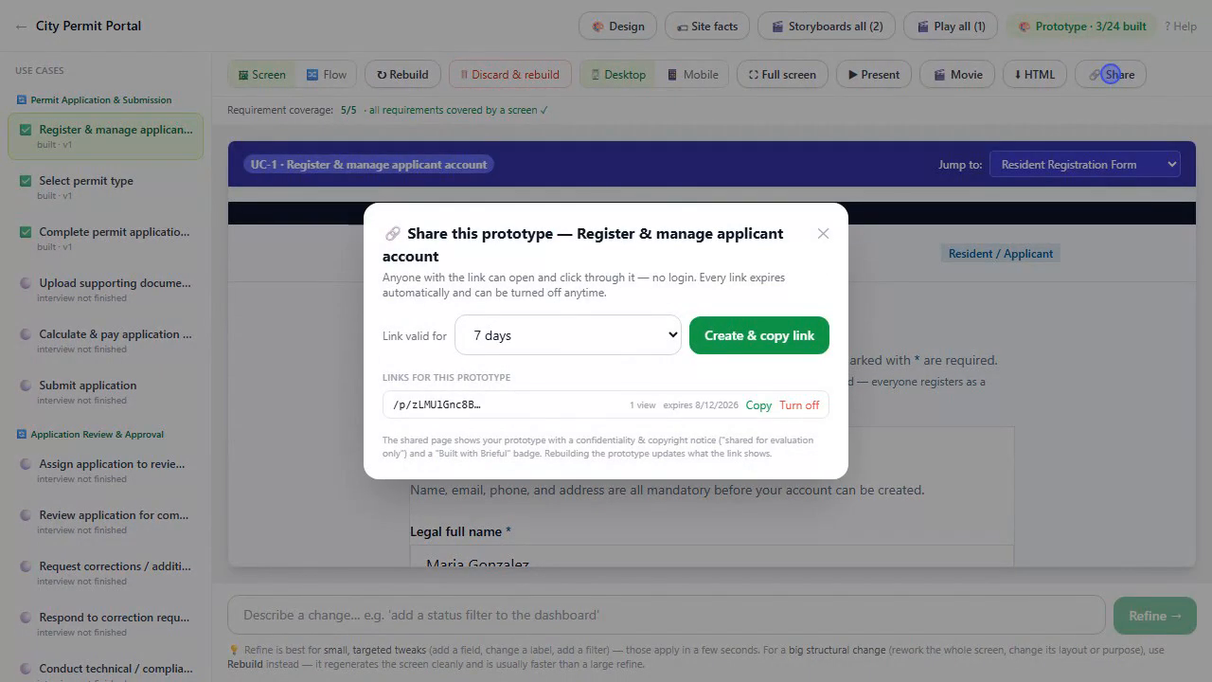